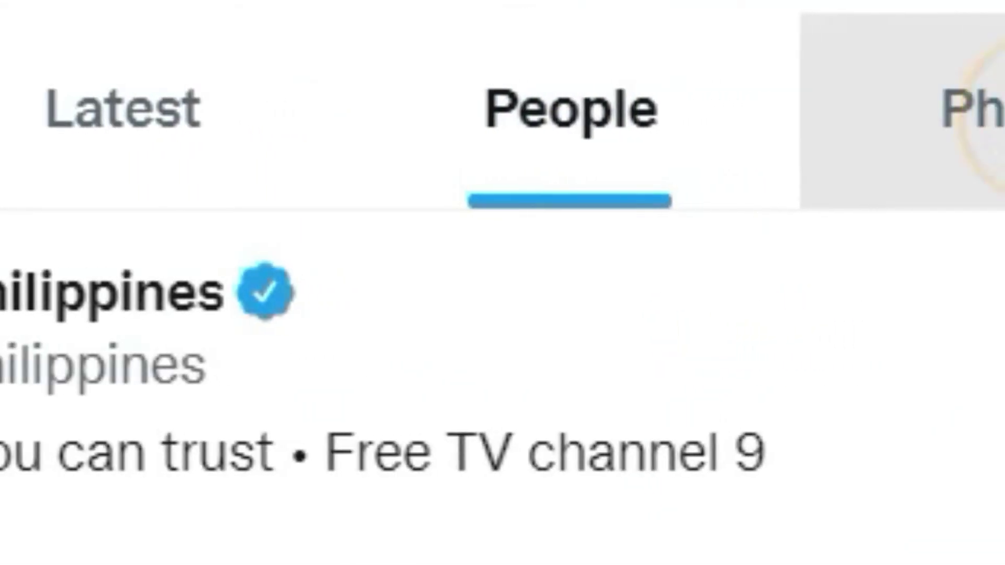
left_click(974, 110)
left_click(157, 138)
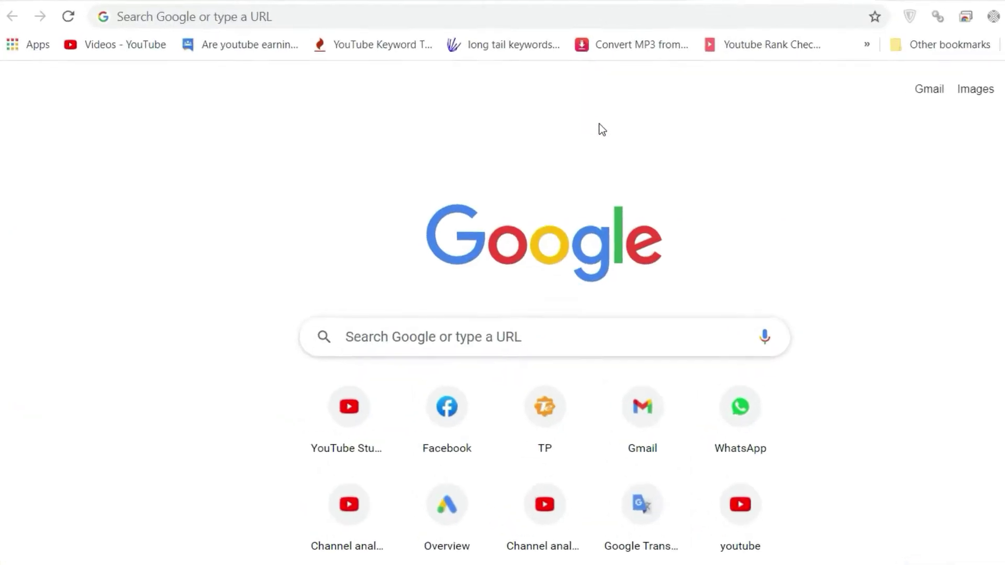
left_click(715, 17)
type("www.")
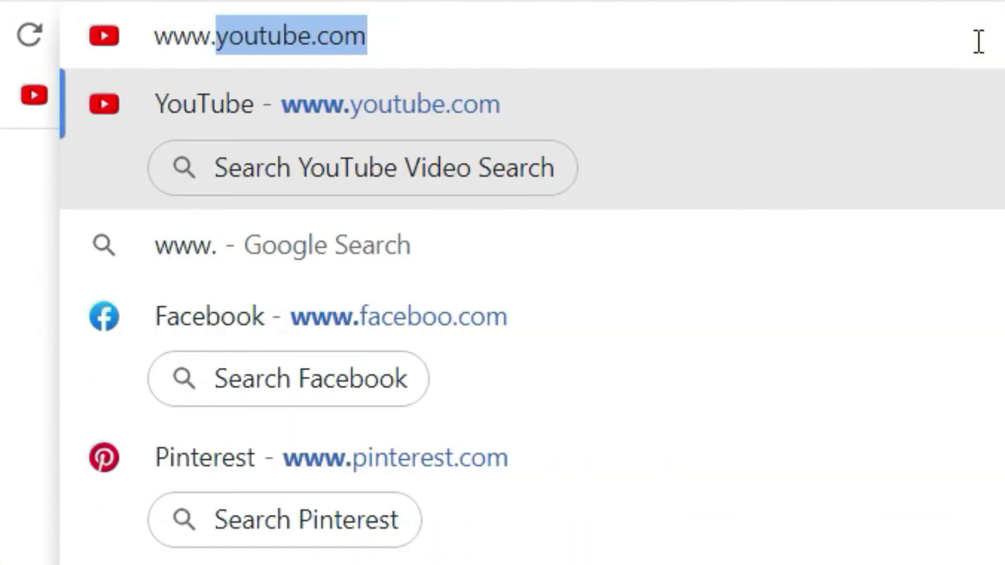
type("twitter")
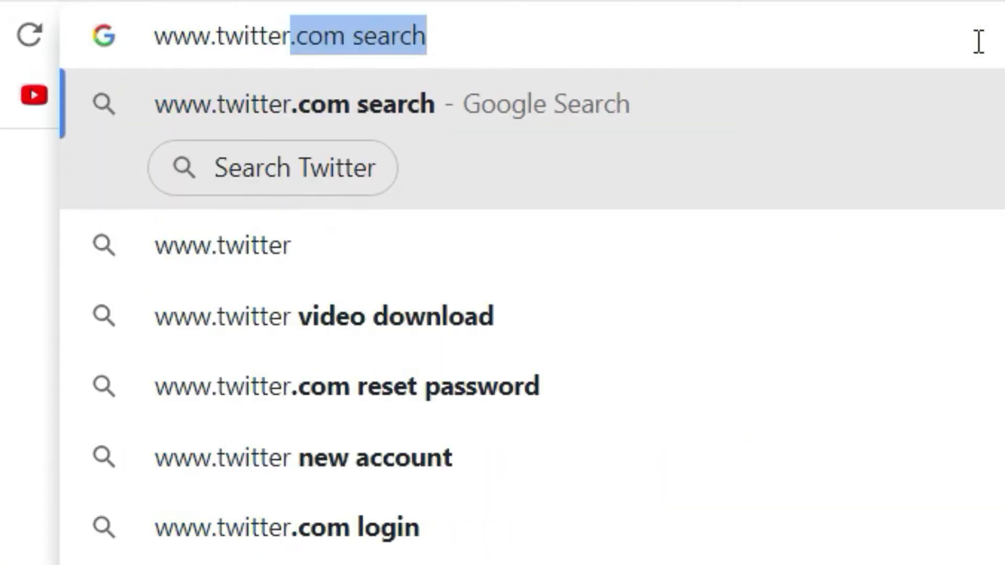
key("Return")
Sign in to Twitter with the account's username and password.
left_click(415, 474)
left_click(402, 370)
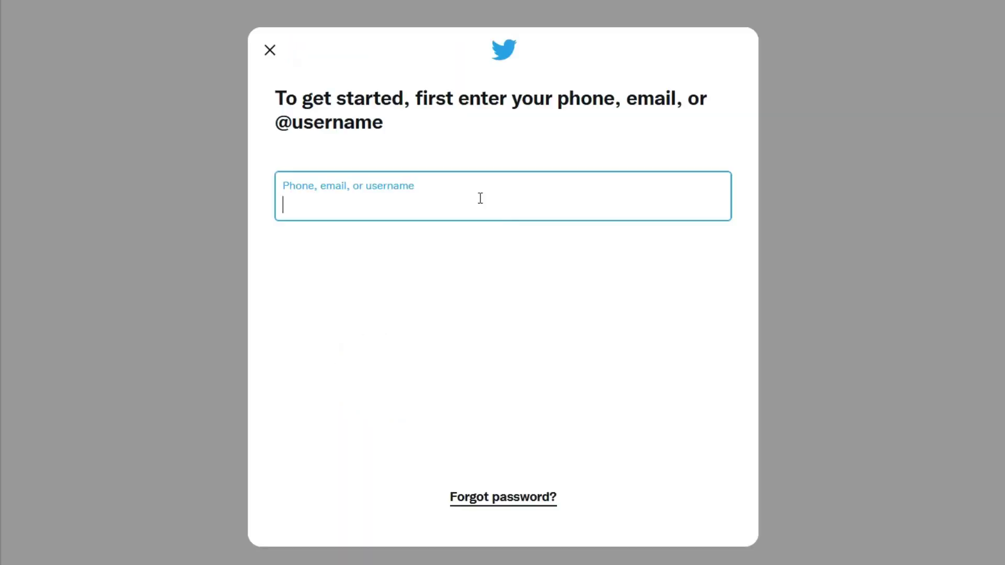
type("how toanddd")
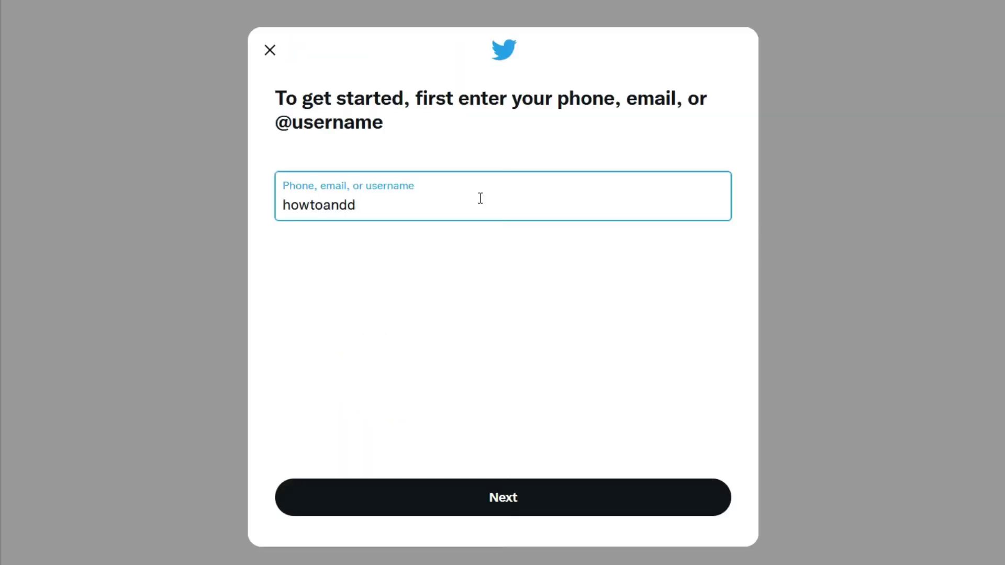
type("iy")
left_click(441, 496)
type("password")
left_click(503, 487)
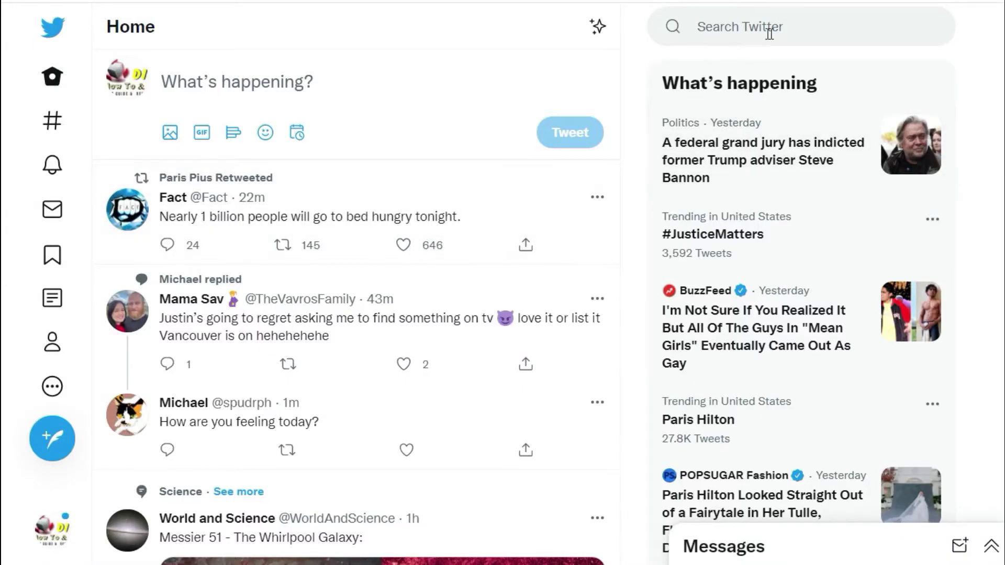
Search Twitter for 'bbc inter' and bring up the Advanced search form.
left_click(785, 27)
type("bbc inter")
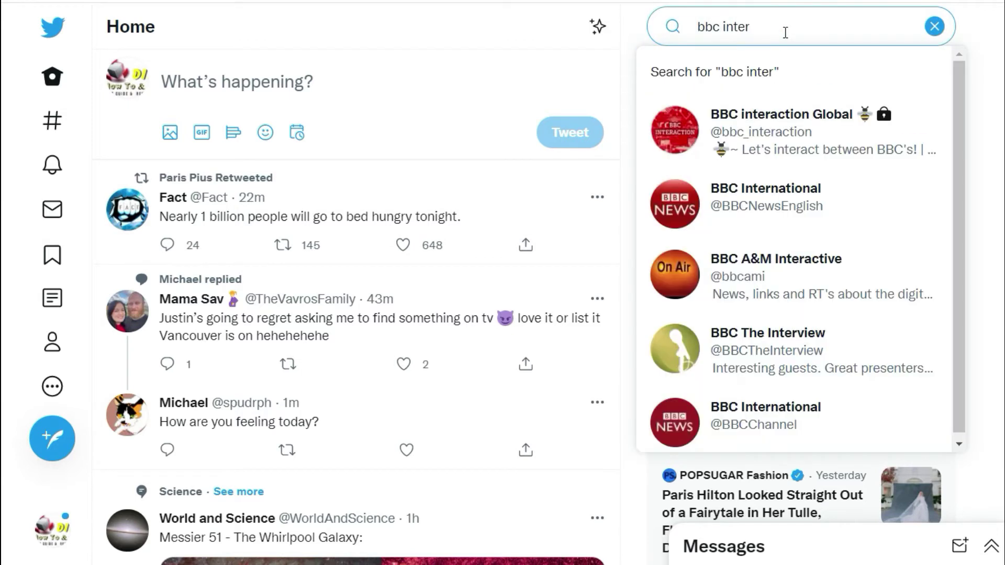
key("Return")
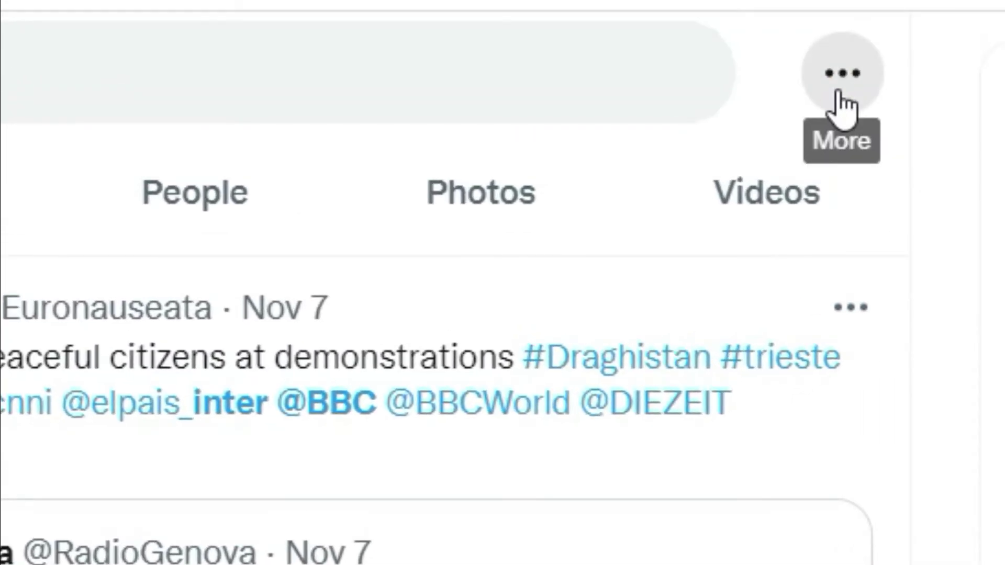
left_click(843, 75)
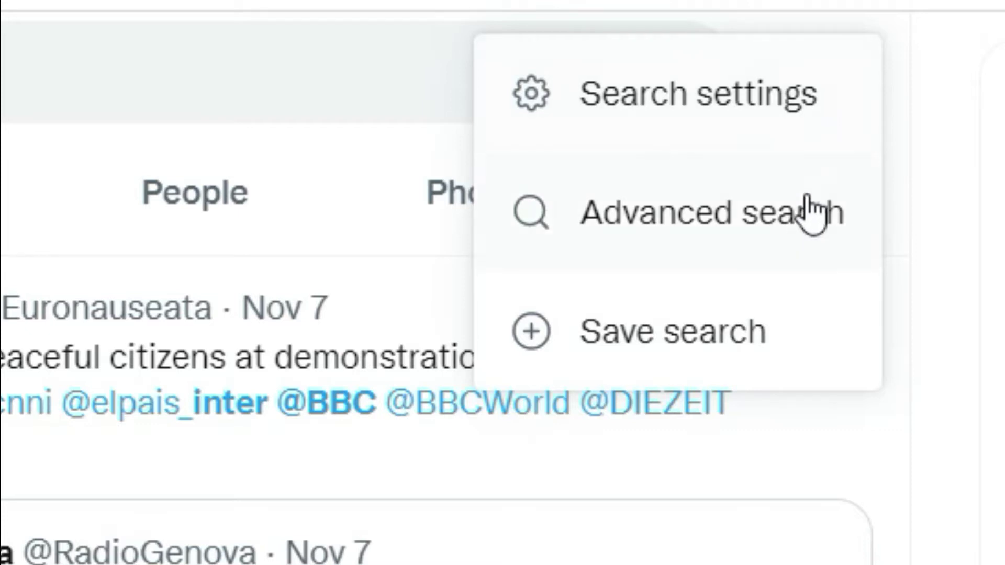
left_click(797, 232)
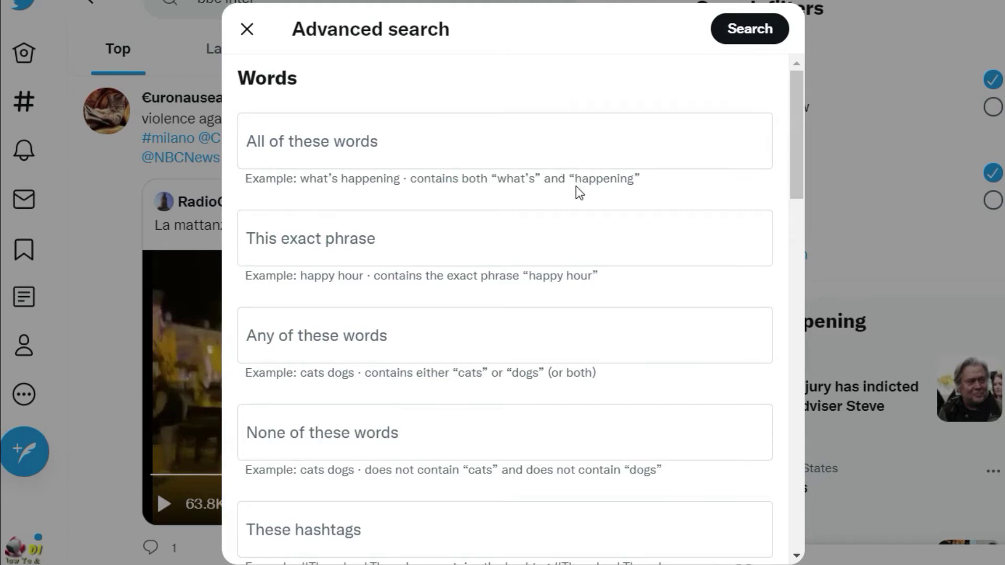
scroll(576, 186, "down", 3)
scroll(576, 186, "down", 3)
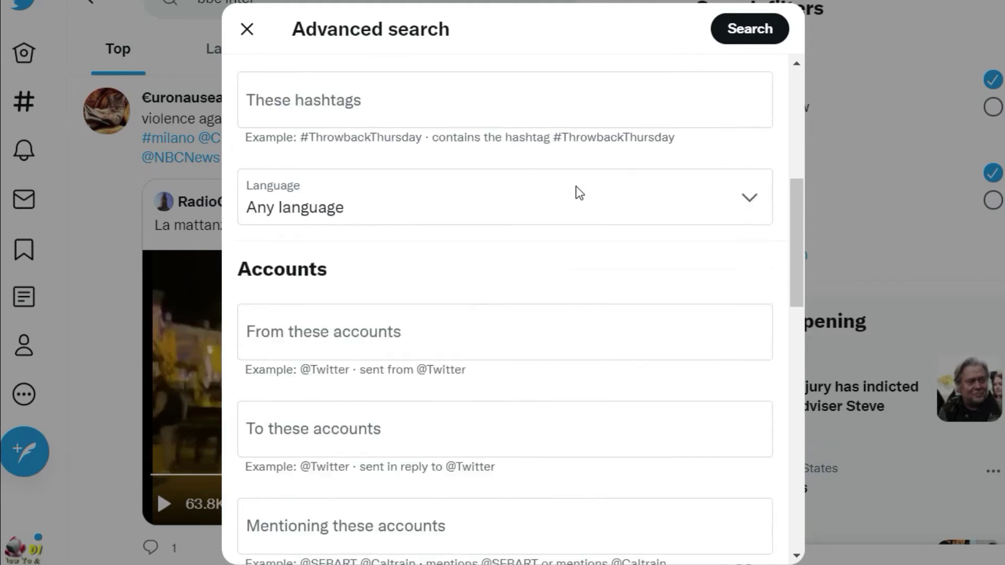
scroll(576, 186, "down", 2)
Enter 'Cnn usa' in the From these accounts field.
left_click(528, 182)
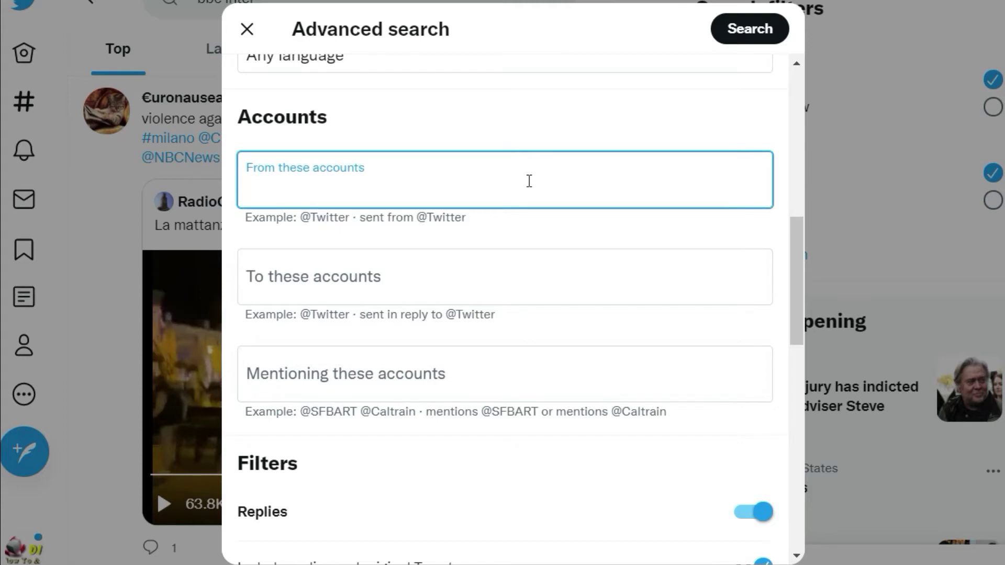
type("Cnn")
type(" usa")
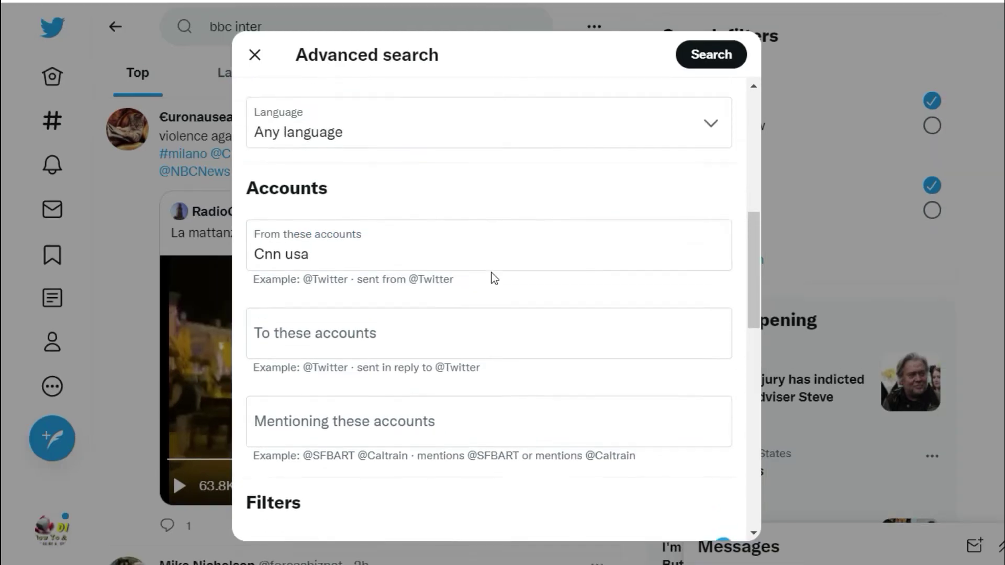
scroll(494, 278, "up", 2)
scroll(495, 278, "up", 2)
scroll(494, 278, "up", 2)
scroll(494, 277, "up", 1)
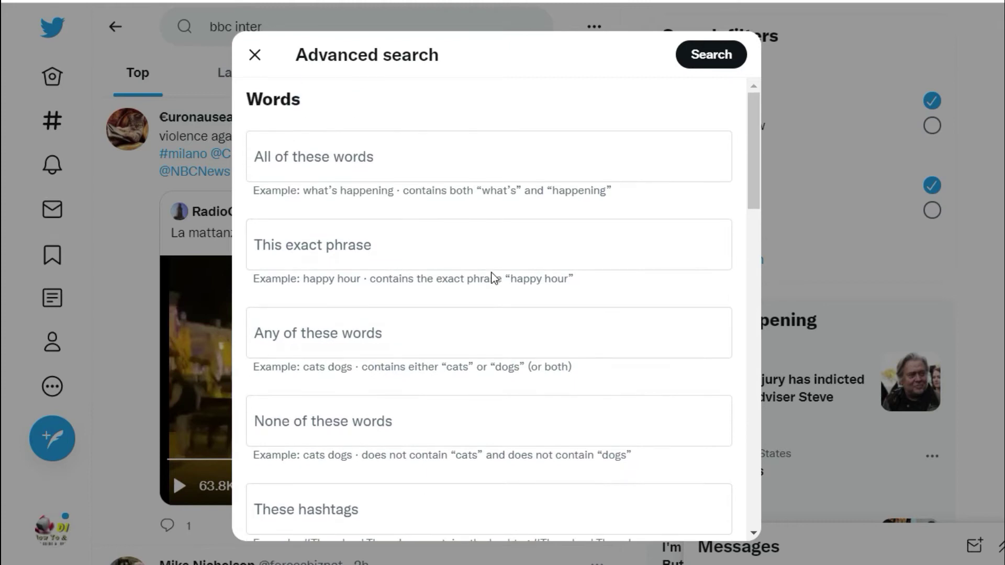
Enter 'news channel' as the words every tweet must contain.
left_click(317, 154)
type("n")
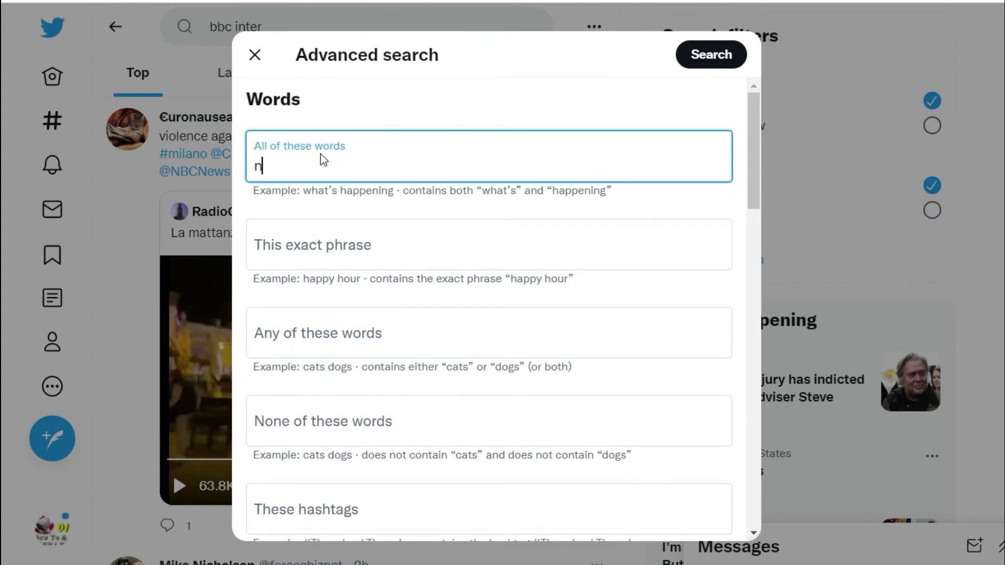
type("ews c")
type("hannel")
scroll(432, 318, "down", 3)
scroll(468, 310, "down", 3)
scroll(469, 310, "down", 3)
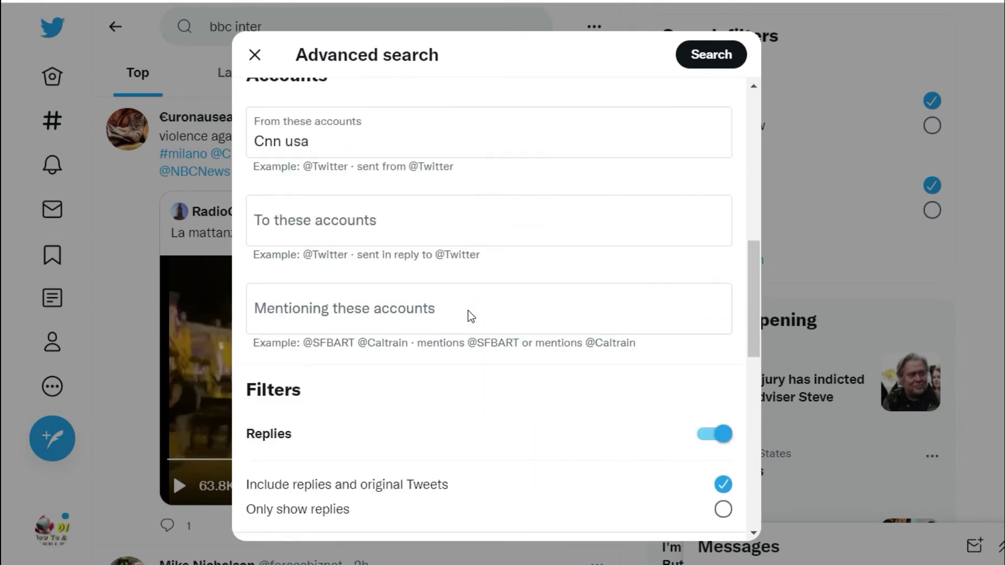
scroll(468, 310, "down", 3)
scroll(468, 310, "down", 2)
scroll(468, 310, "down", 2)
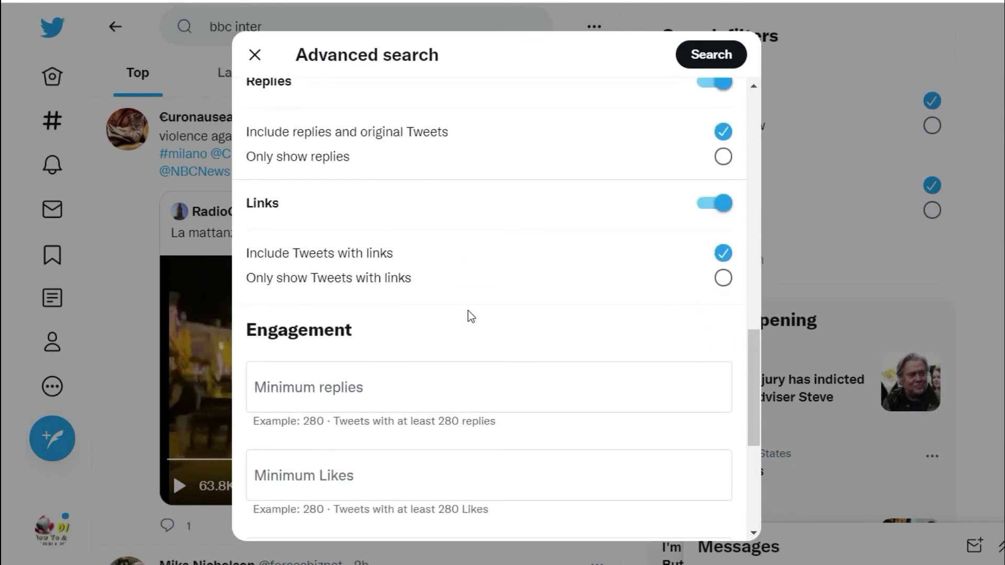
scroll(469, 310, "up", 1)
scroll(469, 310, "up", 2)
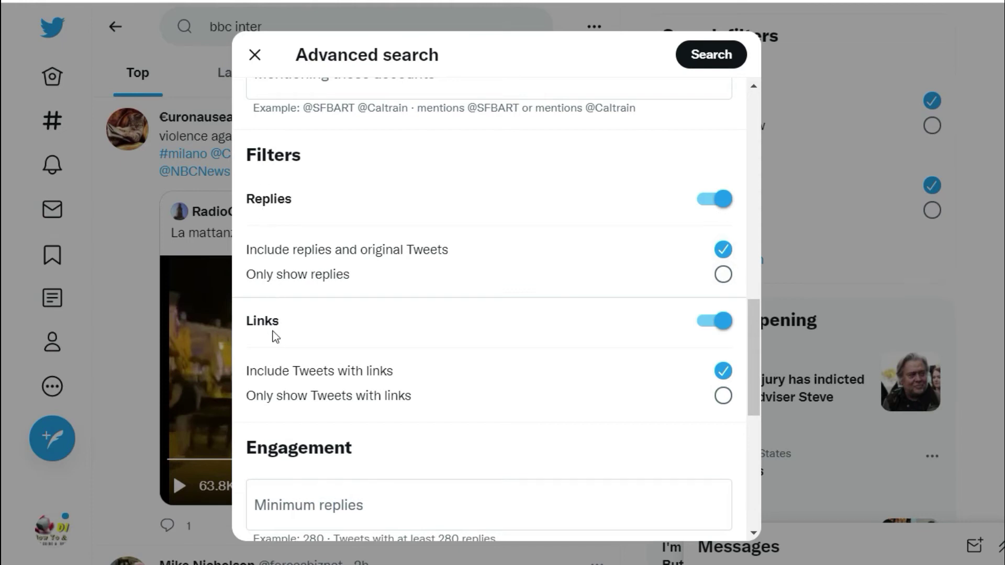
scroll(275, 337, "down", 3)
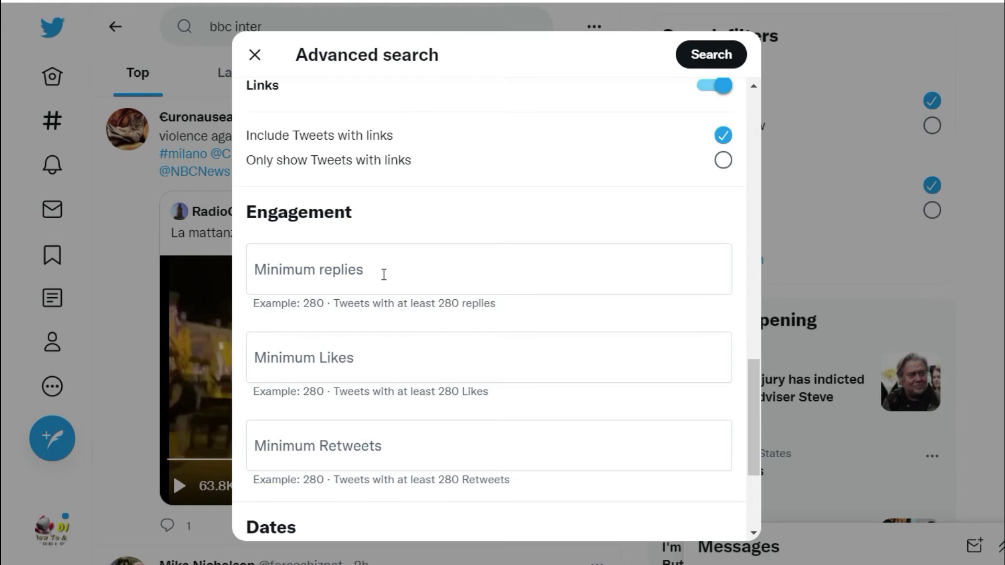
Set minimum replies to 200 and the start date to November 12, 2021.
left_click(383, 274)
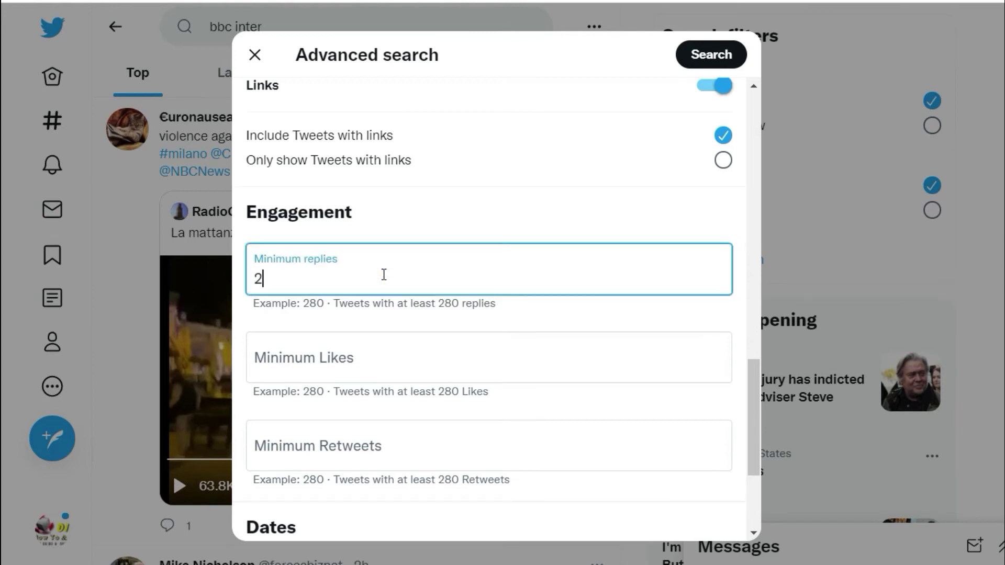
type("00")
scroll(383, 275, "down", 3)
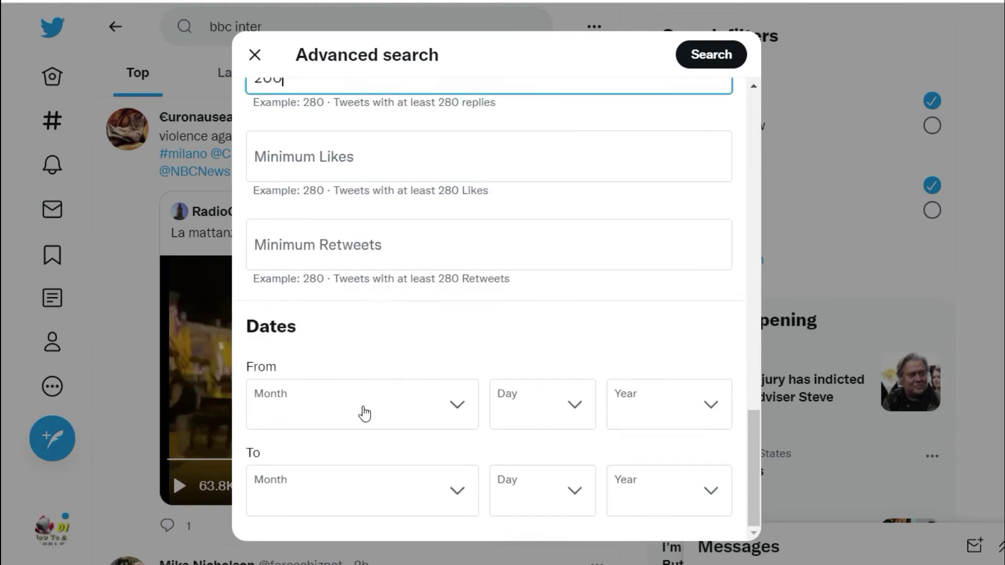
left_click(363, 405)
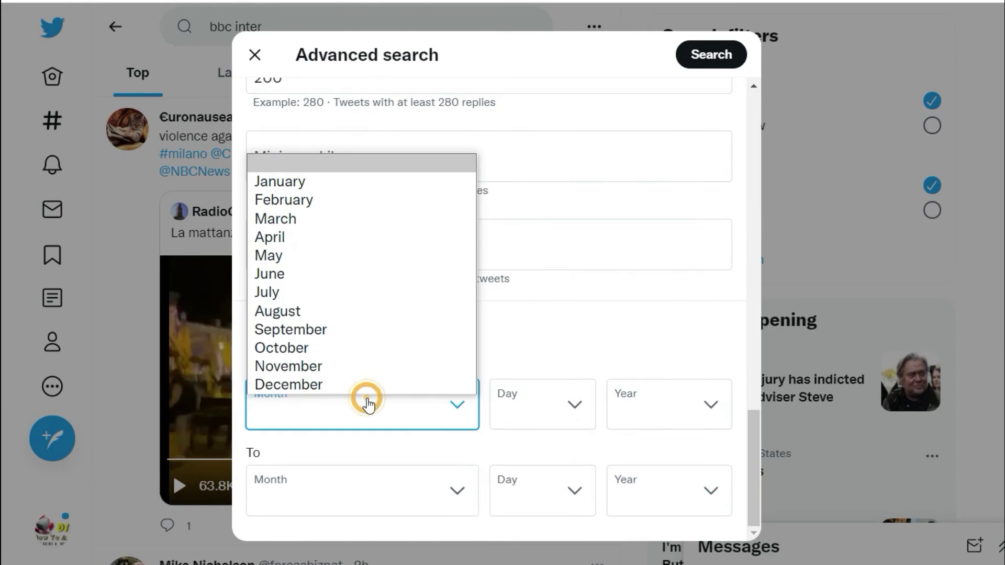
left_click(318, 366)
left_click(525, 402)
scroll(523, 377, "down", 1)
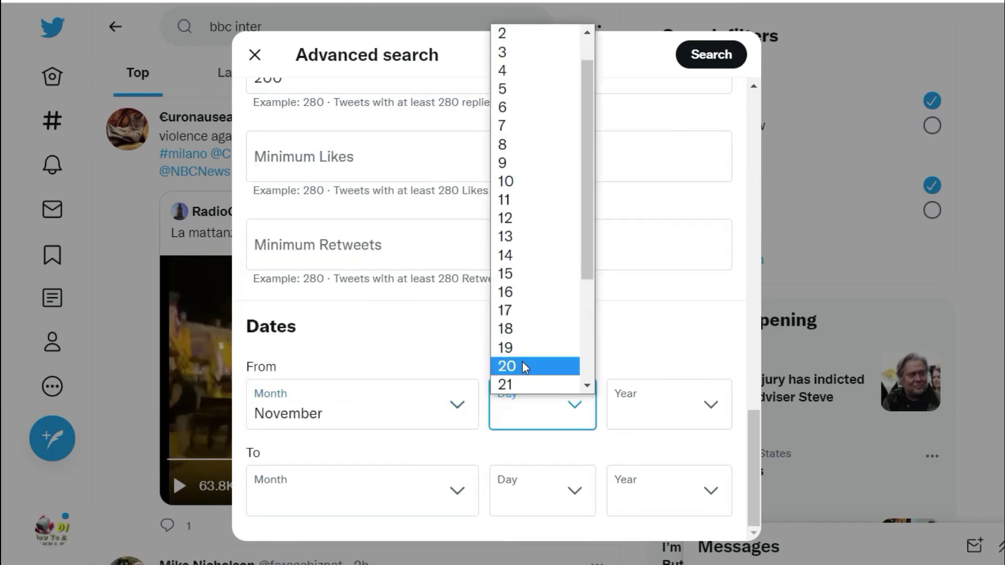
left_click(518, 218)
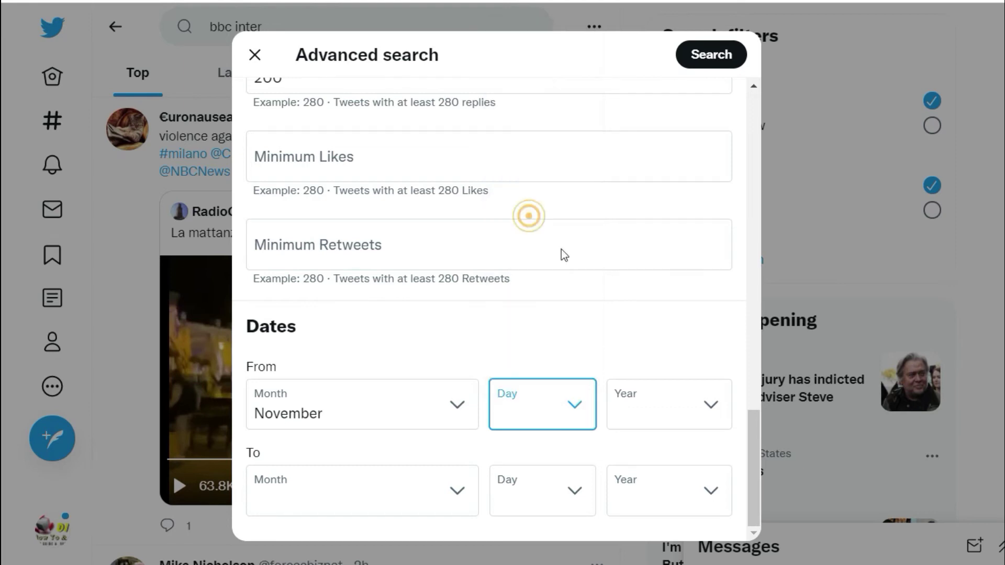
left_click(667, 408)
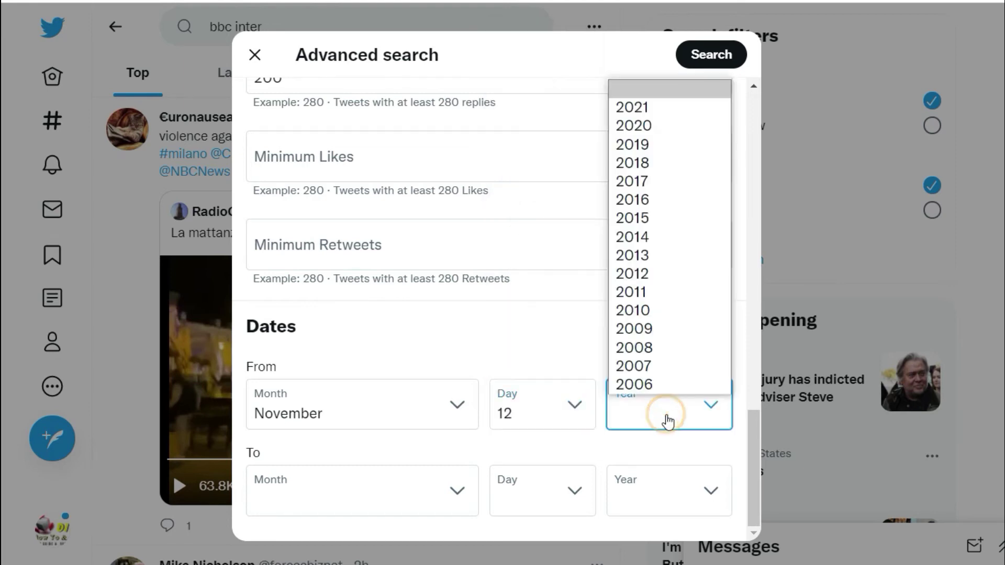
left_click(671, 113)
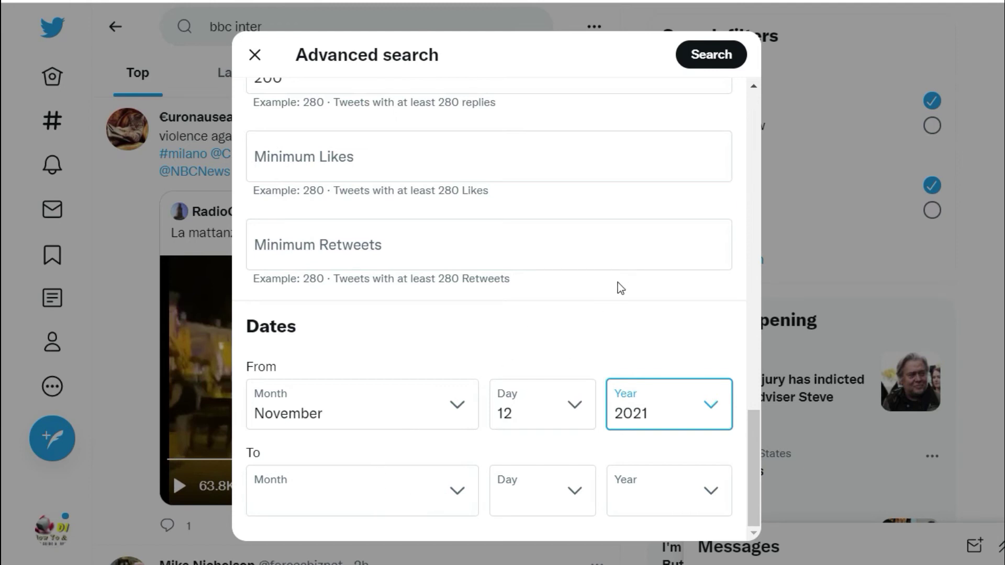
Run the advanced search and browse the Latest, People, Photos and Videos results, ending on People.
left_click(711, 54)
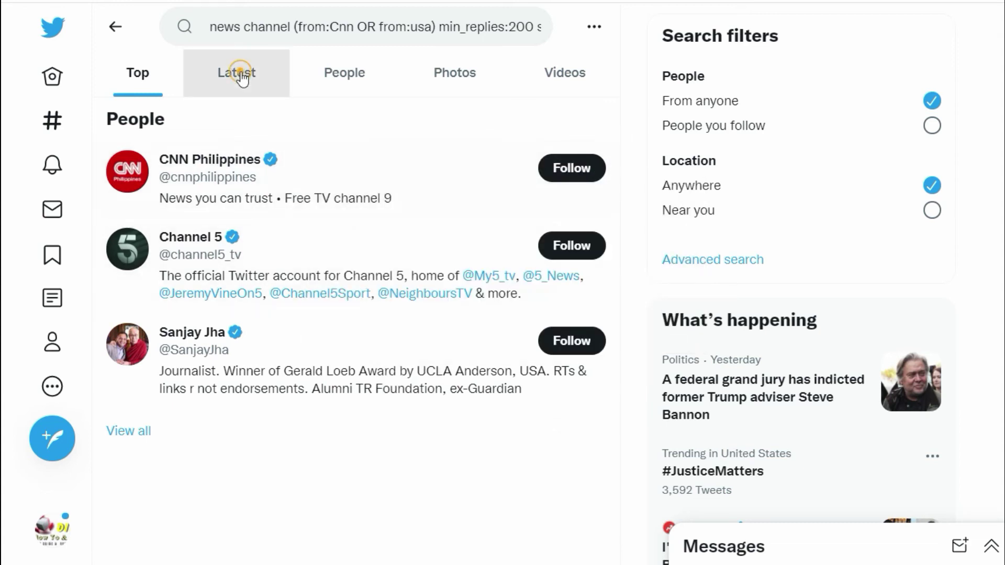
left_click(237, 72)
left_click(344, 72)
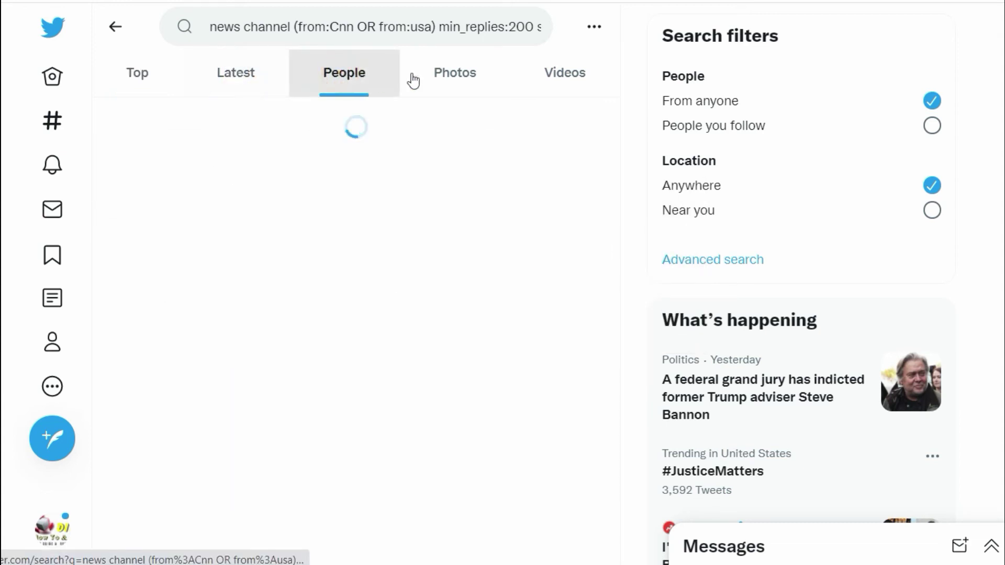
left_click(455, 72)
left_click(552, 75)
left_click(330, 75)
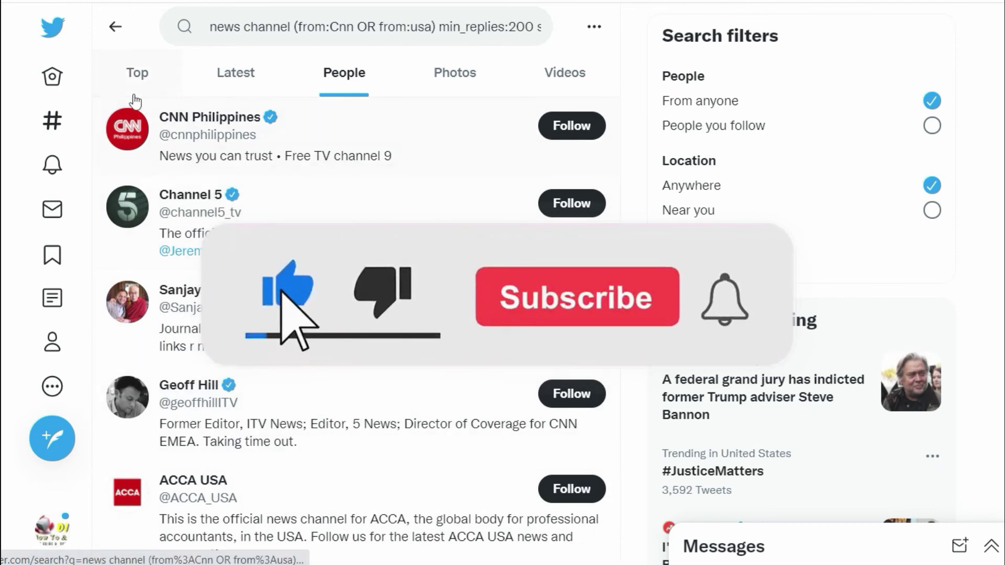
Return to the Top results and reopen Advanced search for this query.
left_click(137, 75)
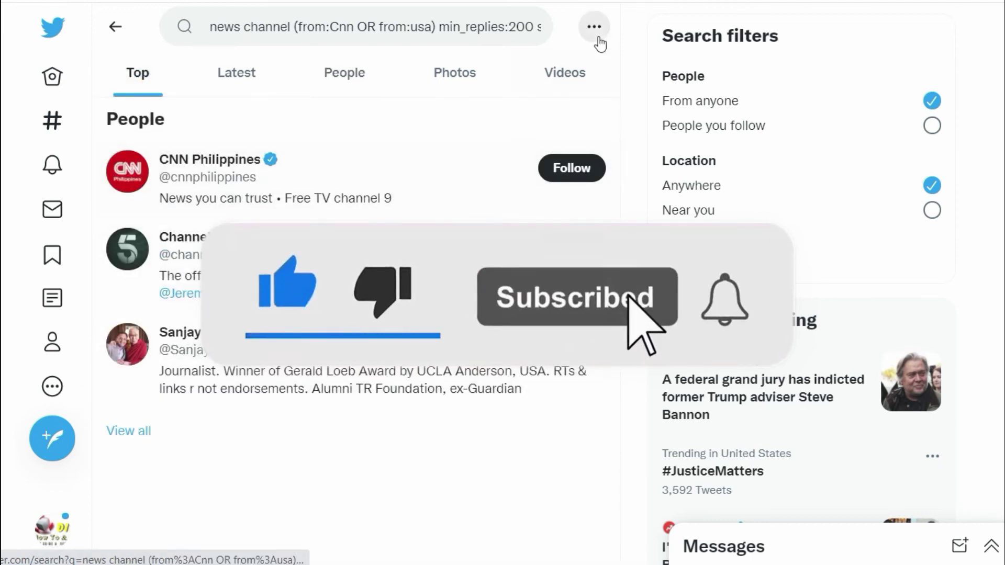
left_click(595, 27)
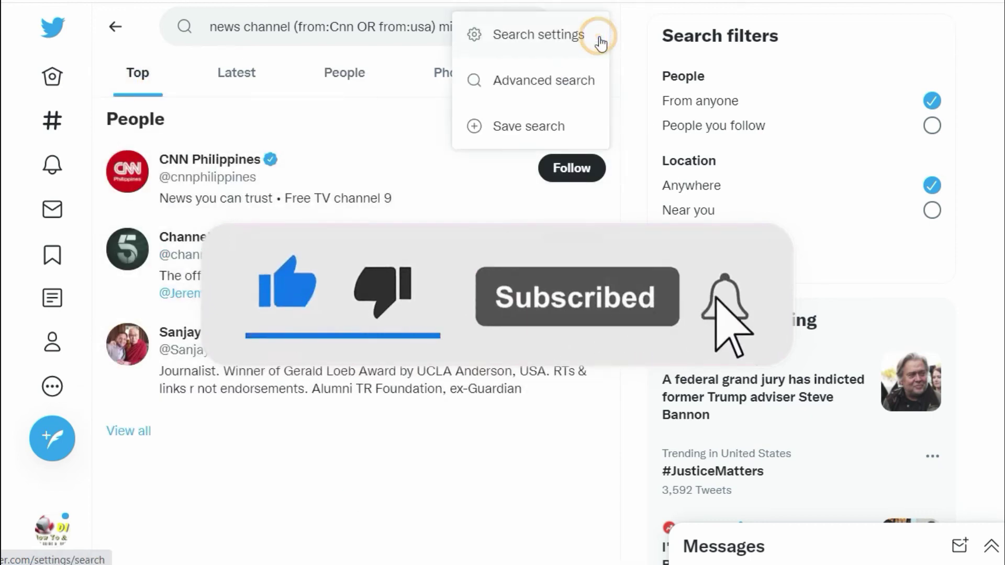
left_click(544, 81)
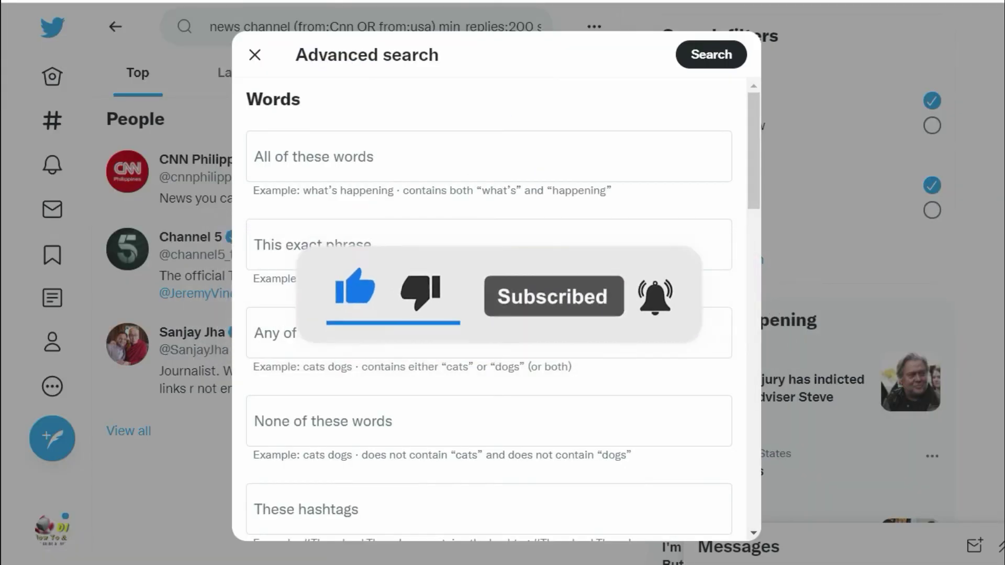
scroll(463, 270, "down", 2)
scroll(463, 270, "down", 5)
scroll(463, 270, "down", 5)
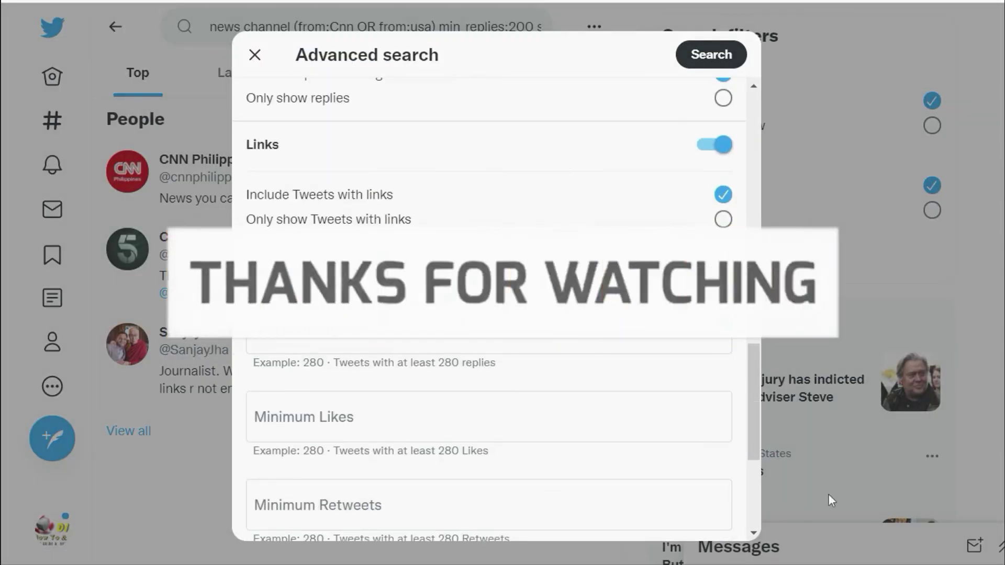